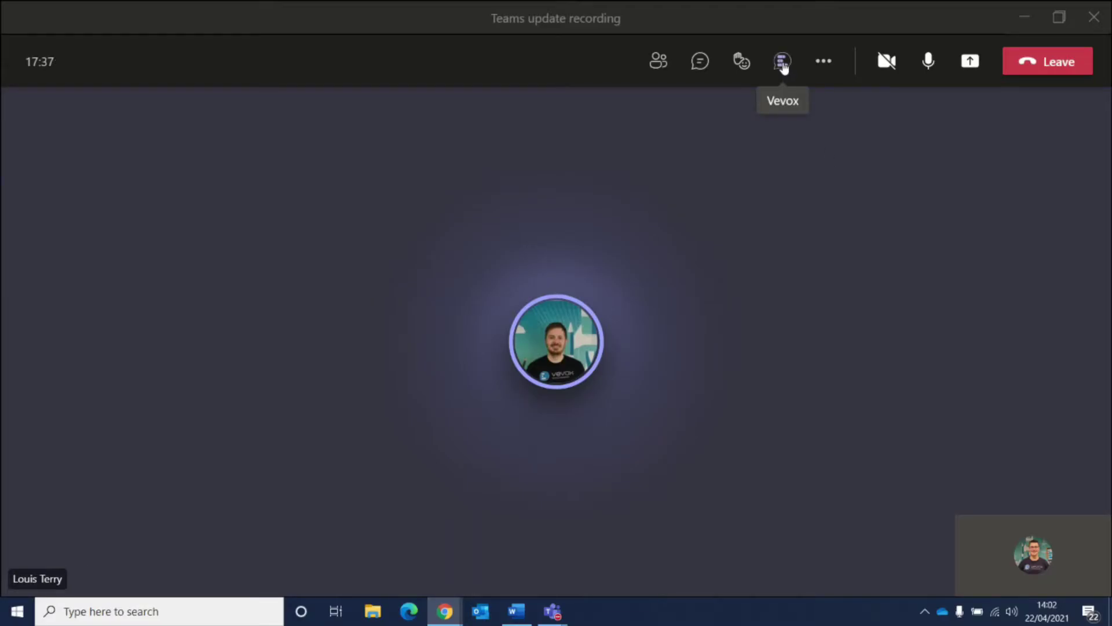
Open the Vevox app in the meeting, view the Anonymous identity notice for the test session, and dismiss it
{"action": "left_click", "coordinate": [783, 62]}
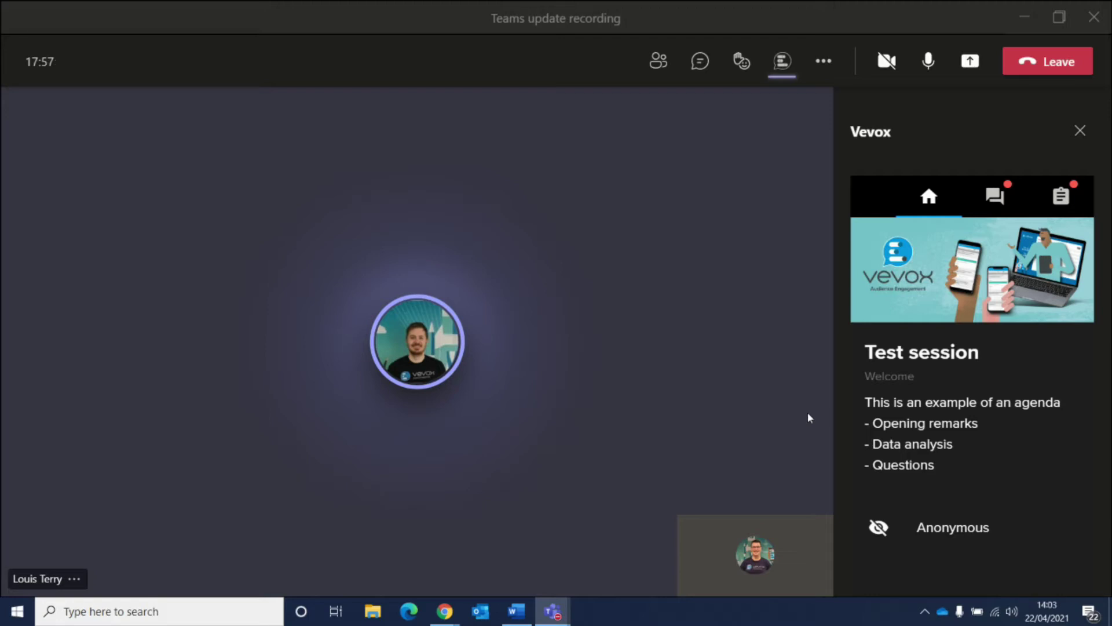
{"action": "left_click", "coordinate": [943, 538]}
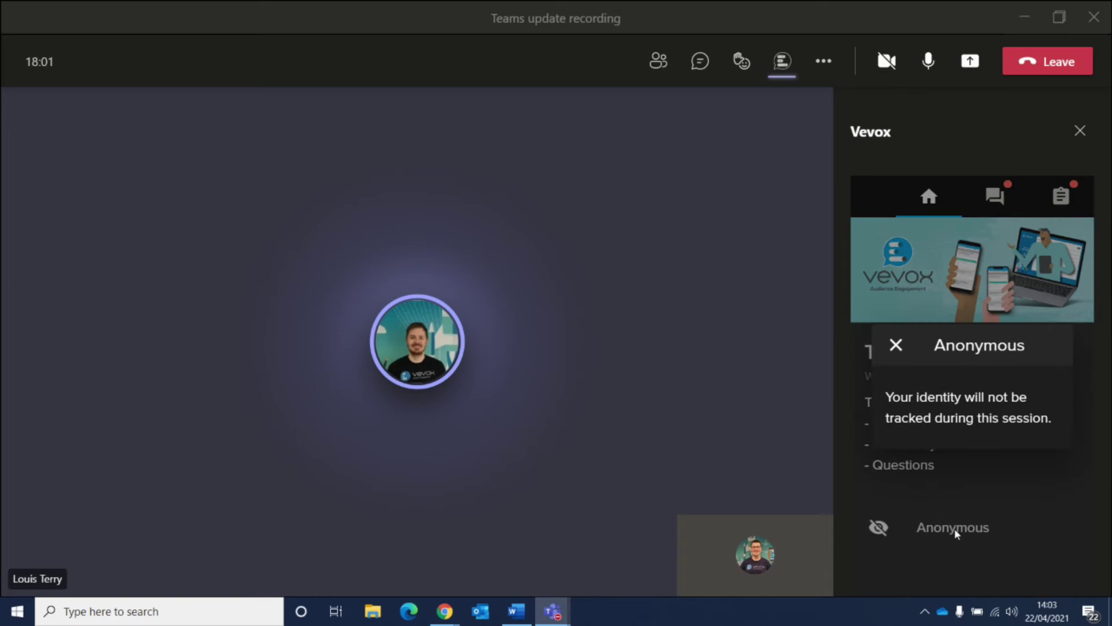
{"action": "left_click", "coordinate": [896, 346]}
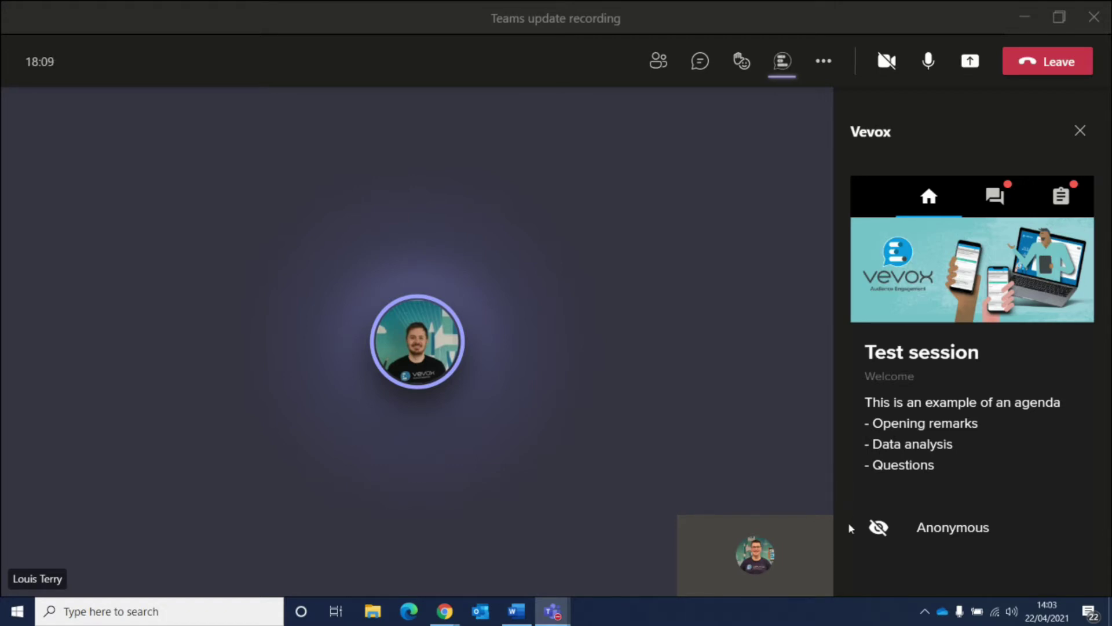
Post the question "Am I able to give feedback on this meeting via a survey?" in the session's Q&A
{"action": "left_click", "coordinate": [991, 199]}
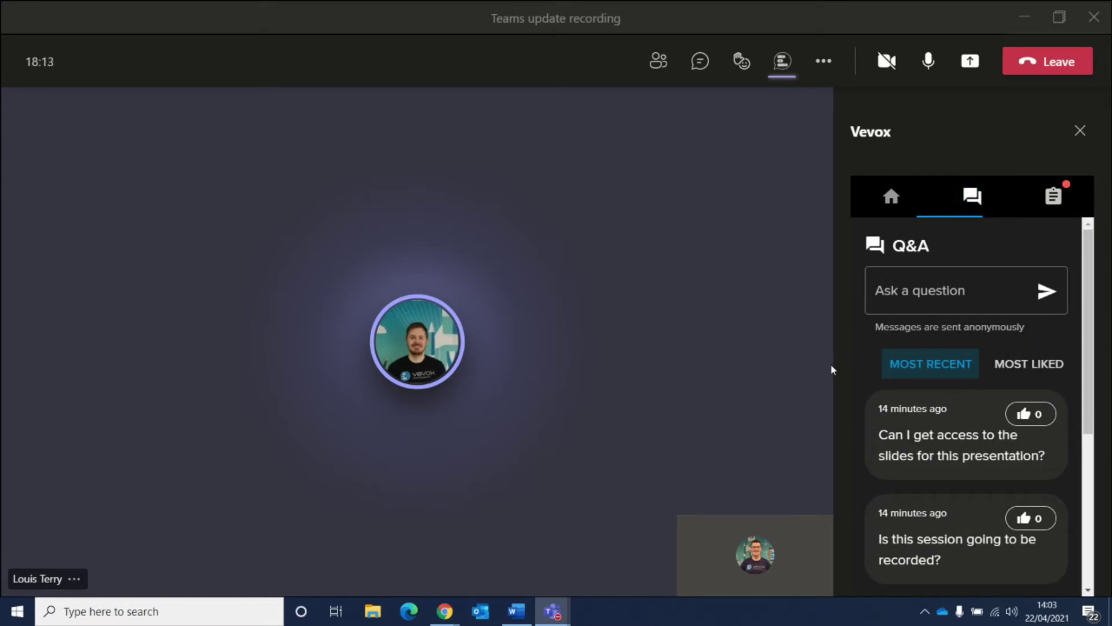
{"action": "left_click", "coordinate": [912, 303]}
{"action": "left_click", "coordinate": [912, 303]}
{"action": "key", "text": "ctrl+v"}
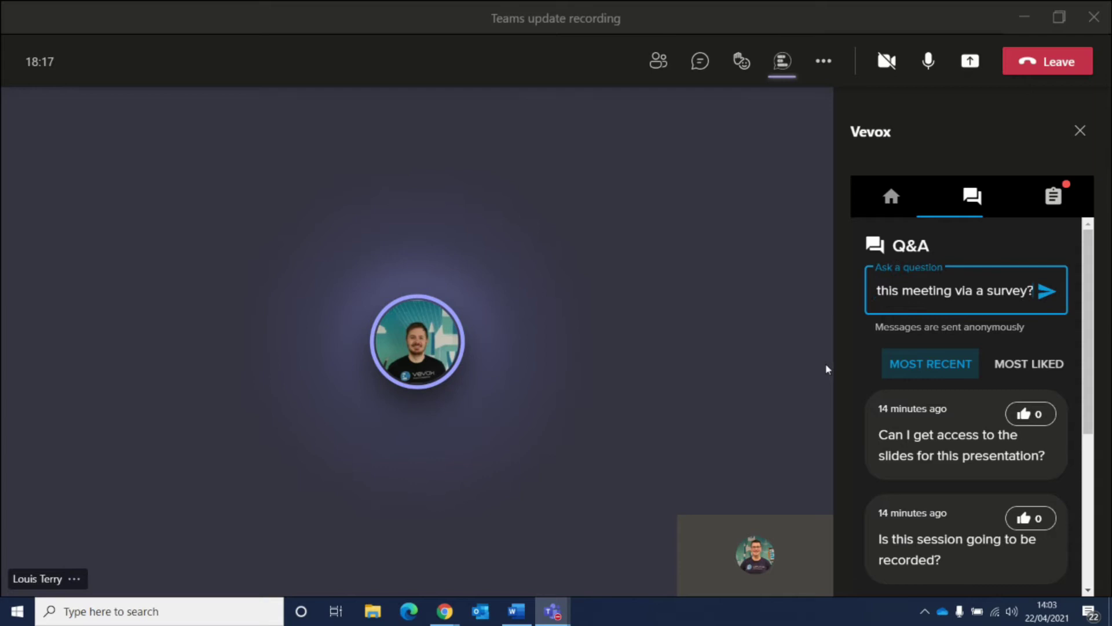
{"action": "left_click", "coordinate": [1049, 297]}
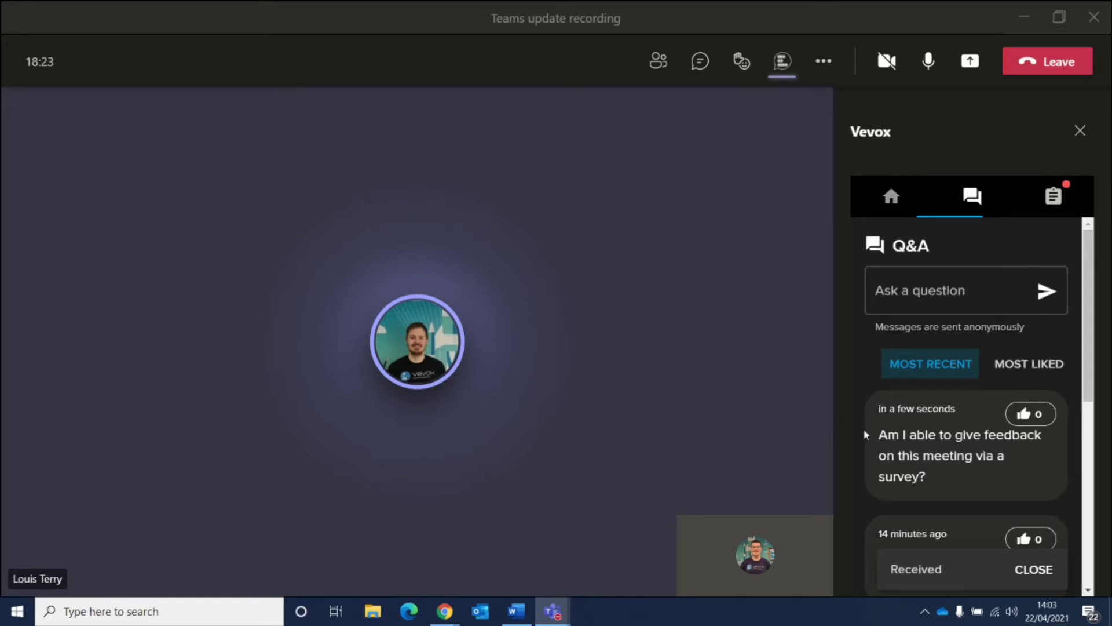
Like the Q&A questions about getting access to the presentation slides and about kicking off the next quarter
{"action": "scroll", "coordinate": [927, 411], "scroll_direction": "down", "scroll_amount": 3}
{"action": "left_click", "coordinate": [1025, 411]}
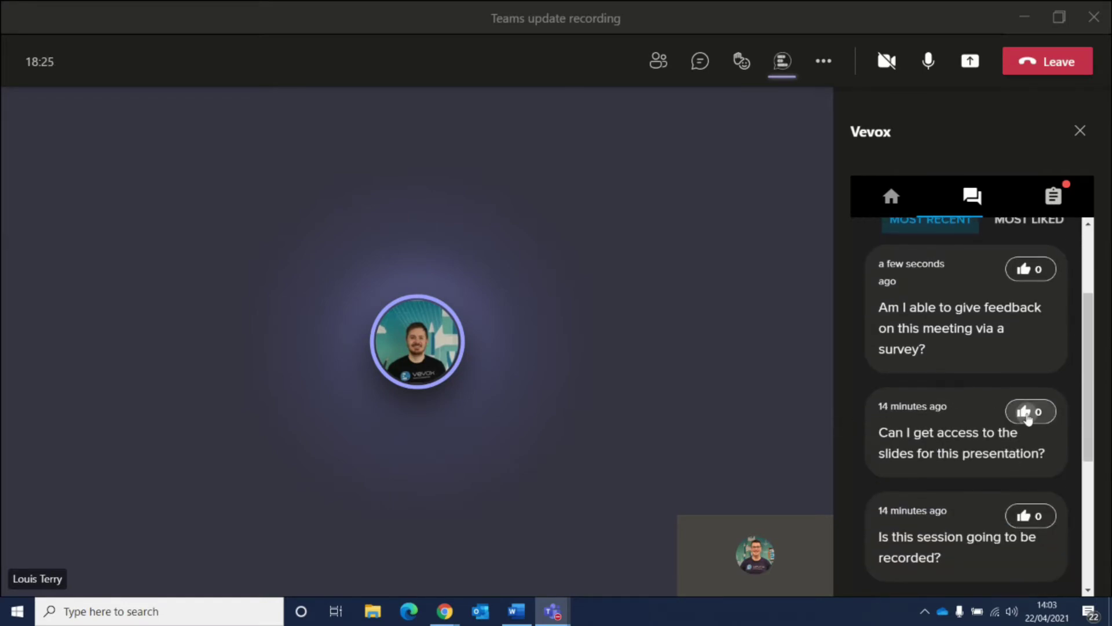
{"action": "scroll", "coordinate": [909, 429], "scroll_direction": "down", "scroll_amount": 3}
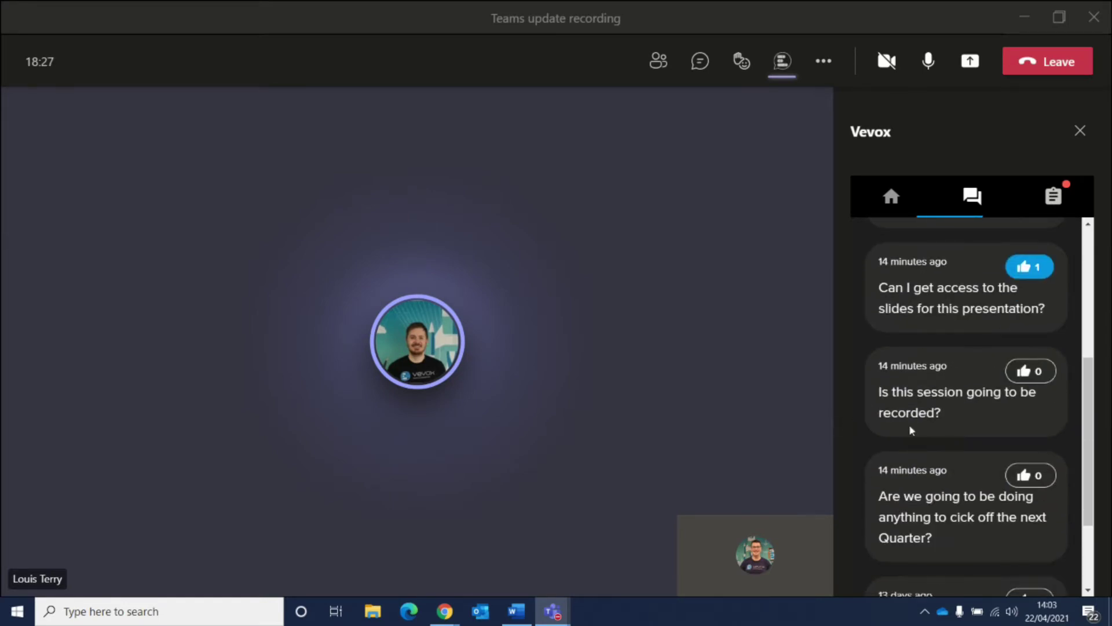
{"action": "left_click", "coordinate": [1026, 477]}
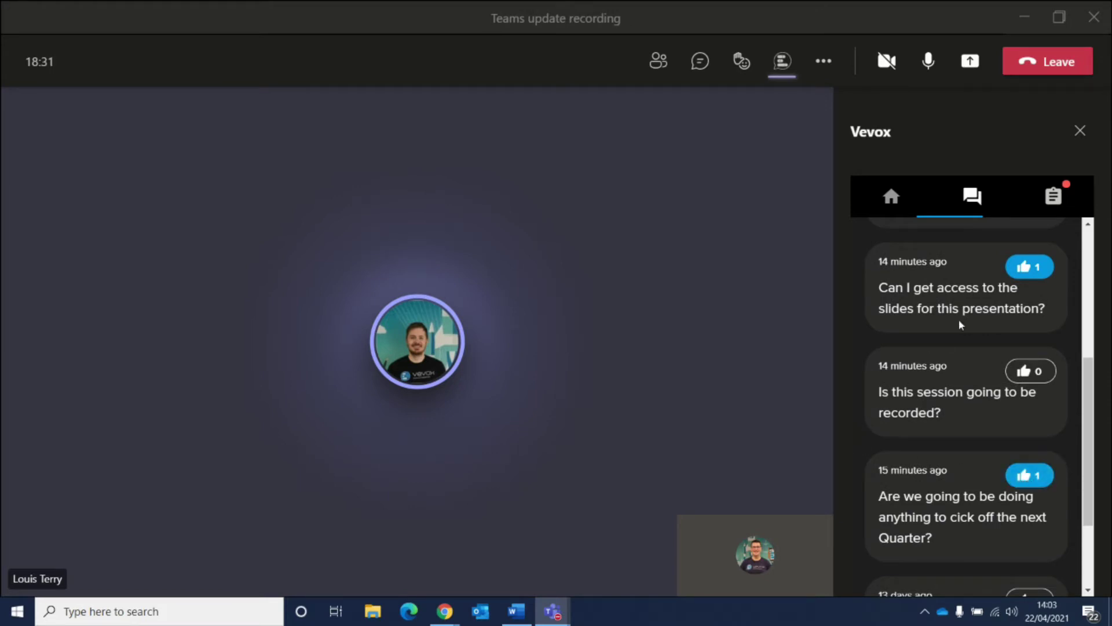
Rate the overall session five stars in the survey, and return to the session's home page
{"action": "left_click", "coordinate": [1051, 196]}
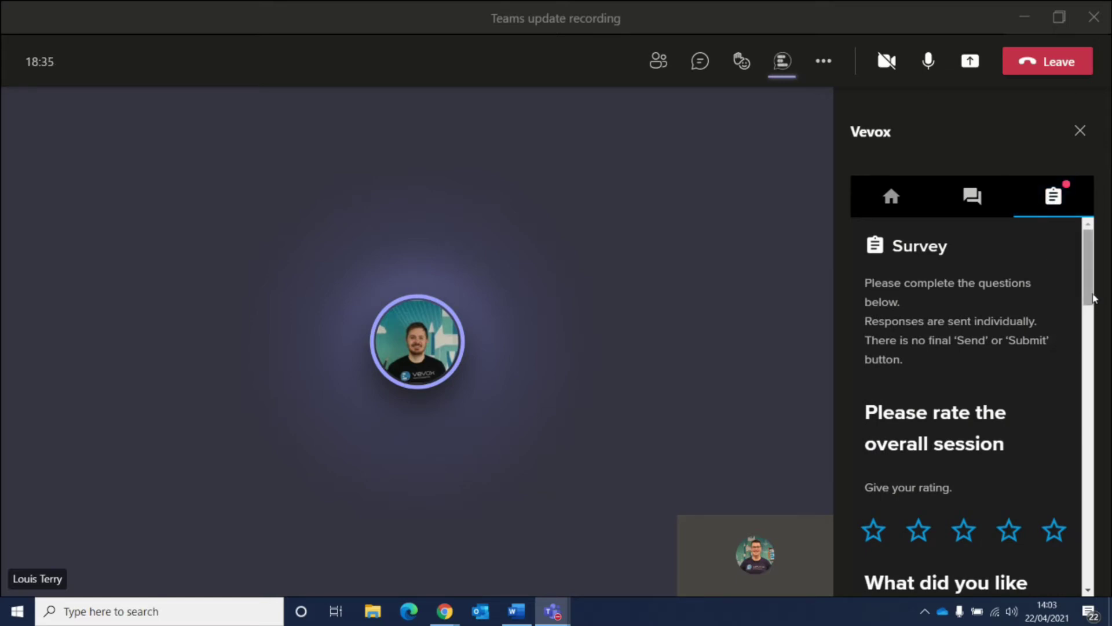
{"action": "scroll", "coordinate": [1032, 373], "scroll_direction": "down", "scroll_amount": 3}
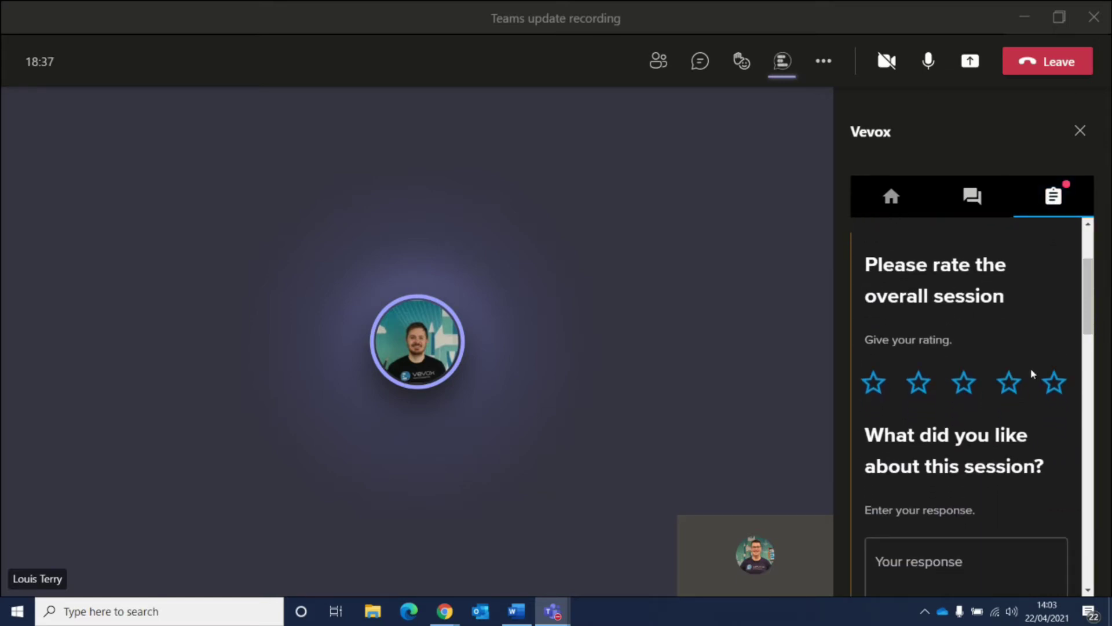
{"action": "left_click", "coordinate": [1054, 385]}
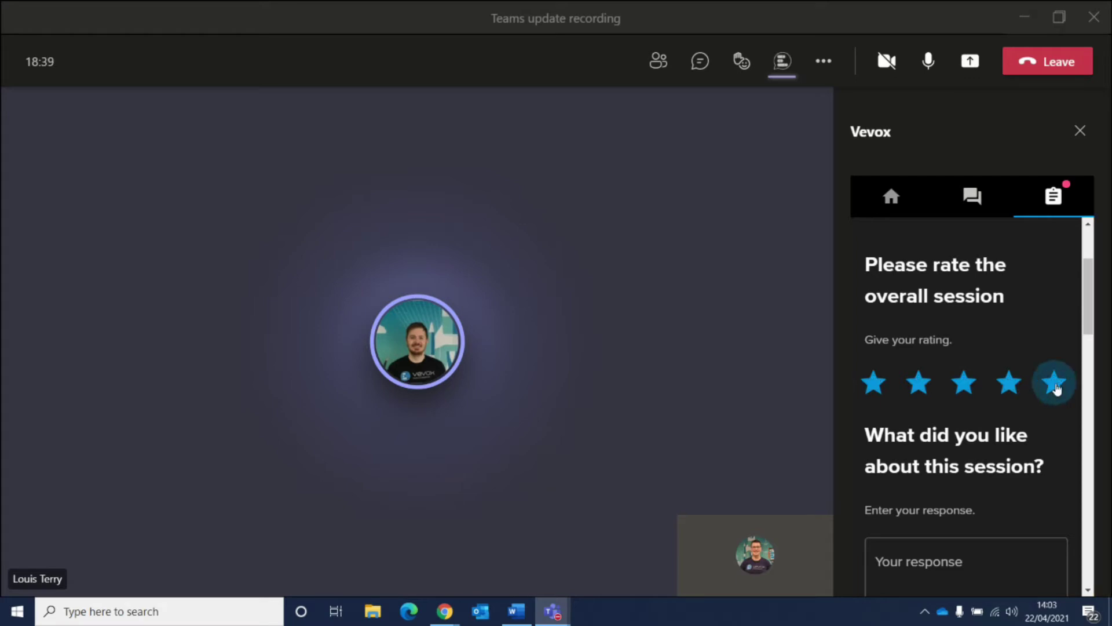
{"action": "left_click", "coordinate": [890, 198]}
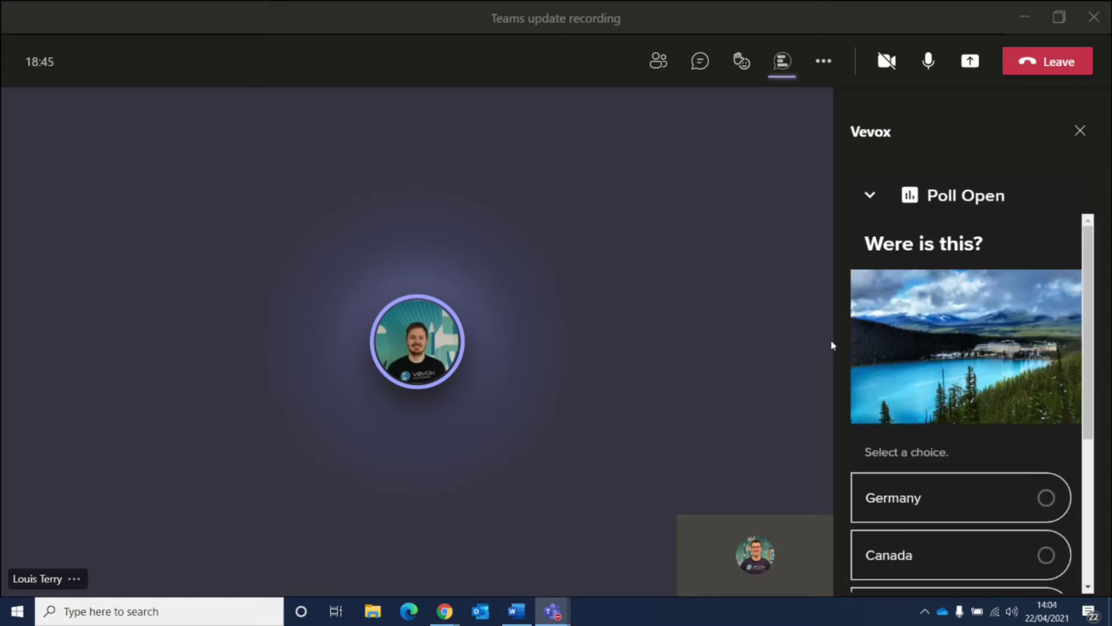
Vote for Switzerland in the "Were is this?" poll and give five stars in the "Rate this new idea" poll
{"action": "left_click_drag", "start_coordinate": [1097, 275], "coordinate": [1090, 366]}
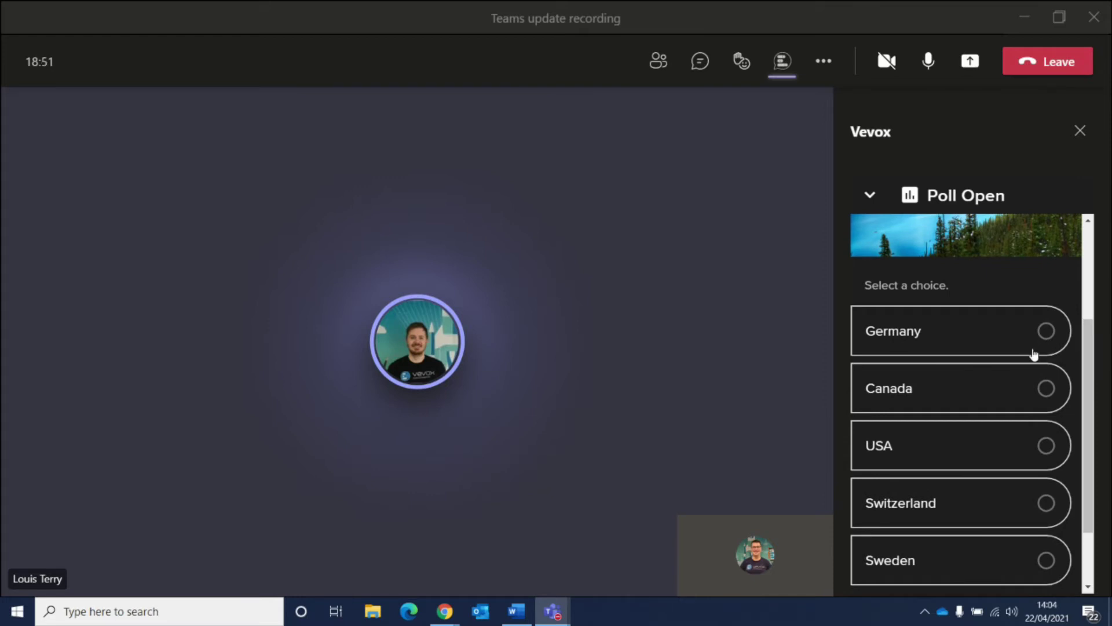
{"action": "left_click", "coordinate": [1031, 507]}
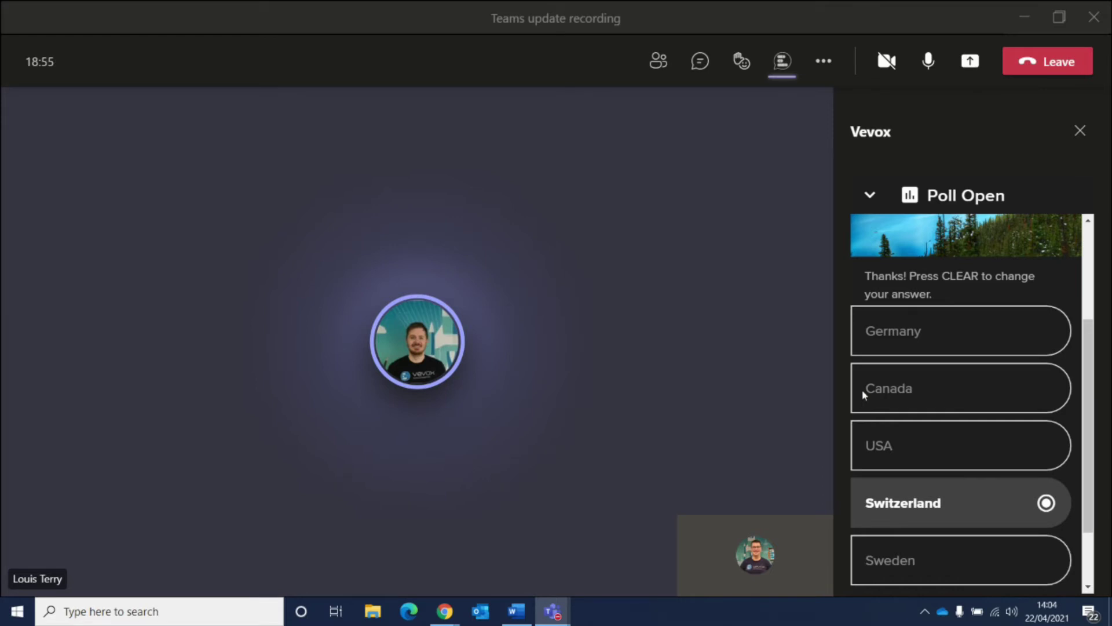
{"action": "scroll", "coordinate": [861, 389], "scroll_direction": "down", "scroll_amount": 2}
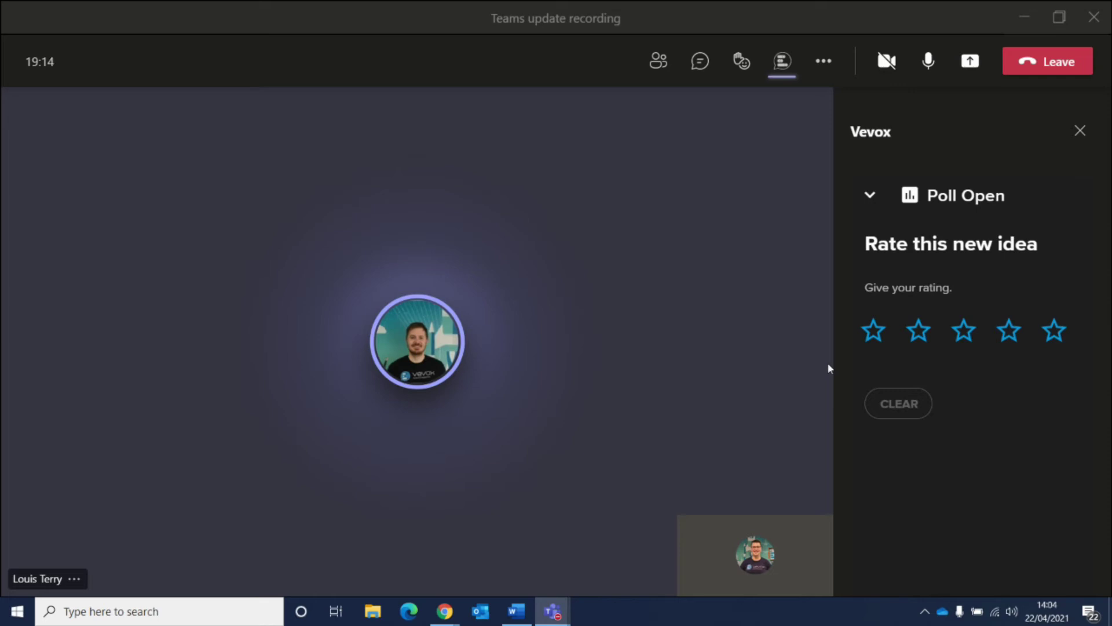
{"action": "left_click", "coordinate": [1055, 340]}
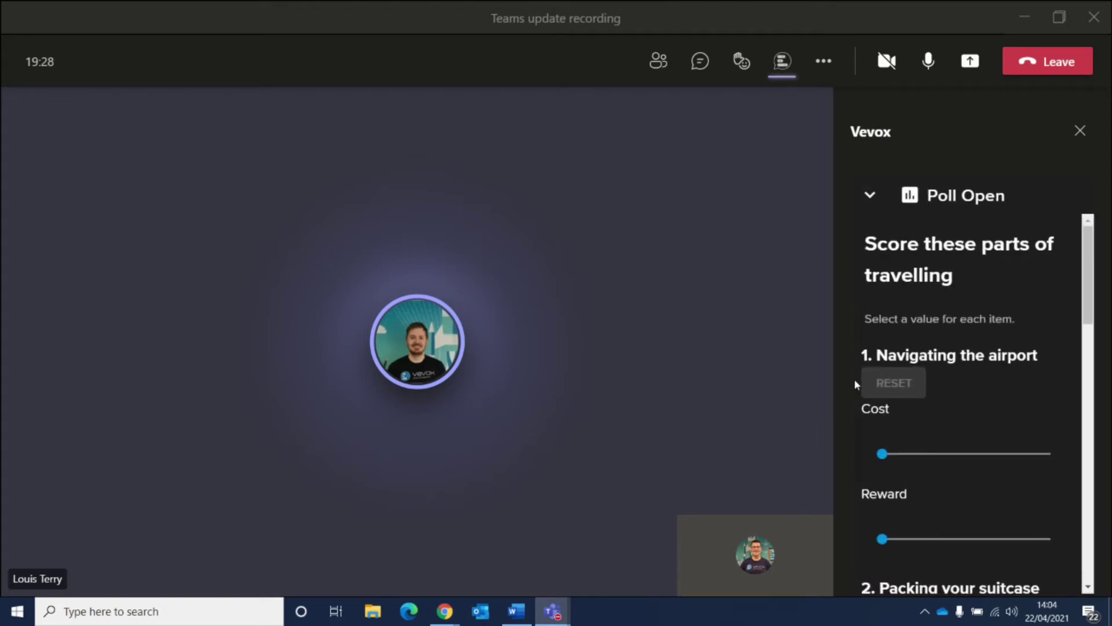
Score the travelling items, including cost 8 for Navigating the airport and cost 1, reward 5 for Escaping from work, send the votes, and review the results
{"action": "scroll", "coordinate": [1063, 275], "scroll_direction": "down", "scroll_amount": 2}
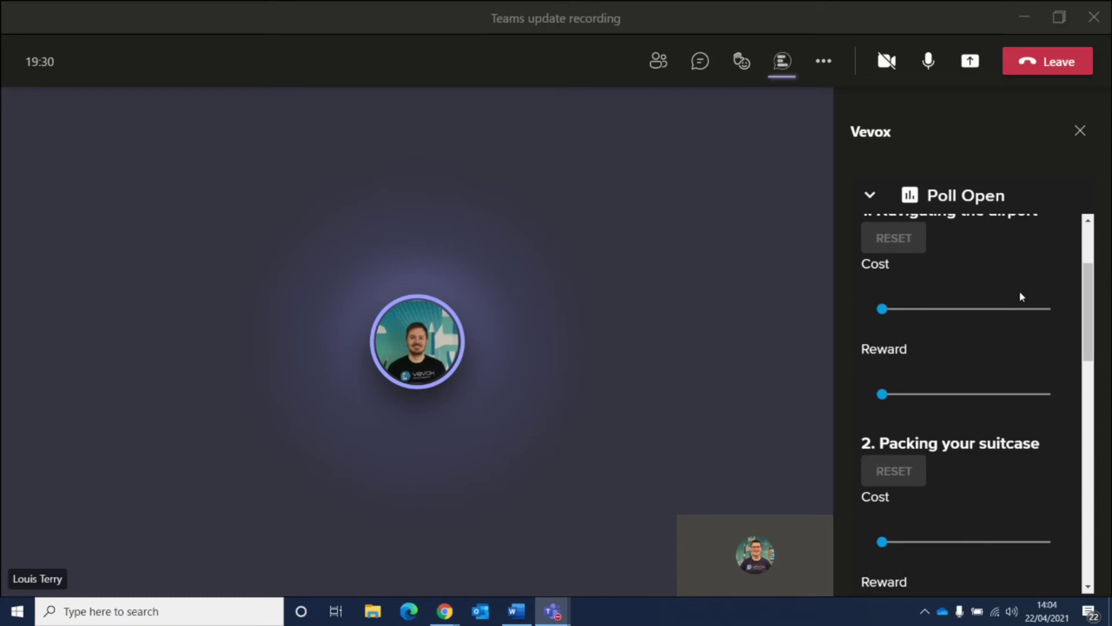
{"action": "scroll", "coordinate": [1021, 295], "scroll_direction": "up", "scroll_amount": 3}
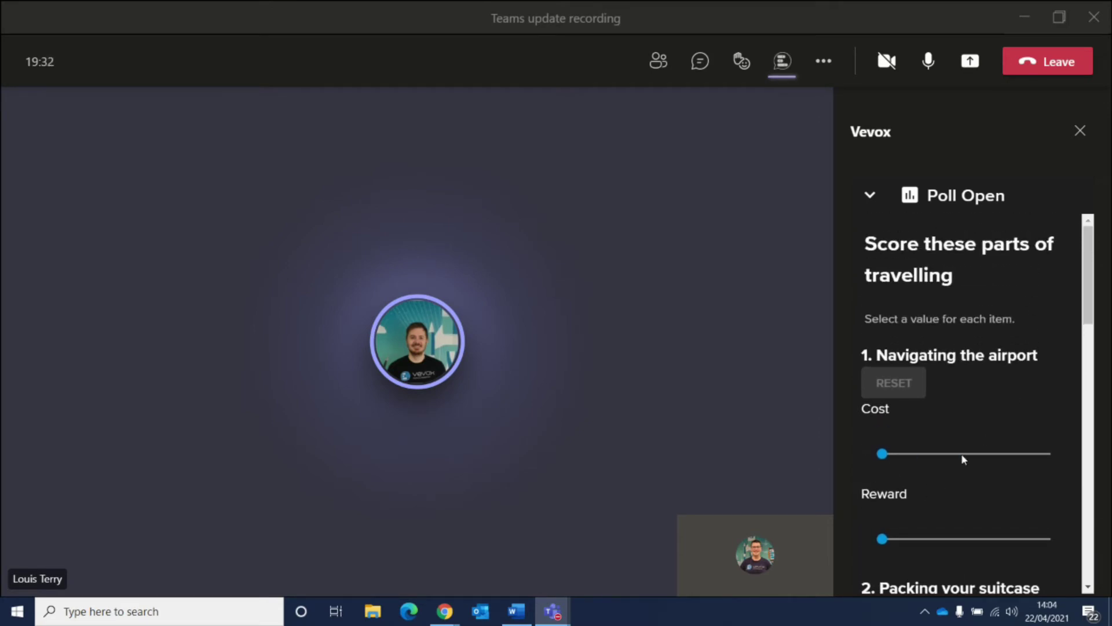
{"action": "left_click_drag", "start_coordinate": [882, 453], "coordinate": [1015, 454]}
{"action": "scroll", "coordinate": [950, 472], "scroll_direction": "down", "scroll_amount": 1}
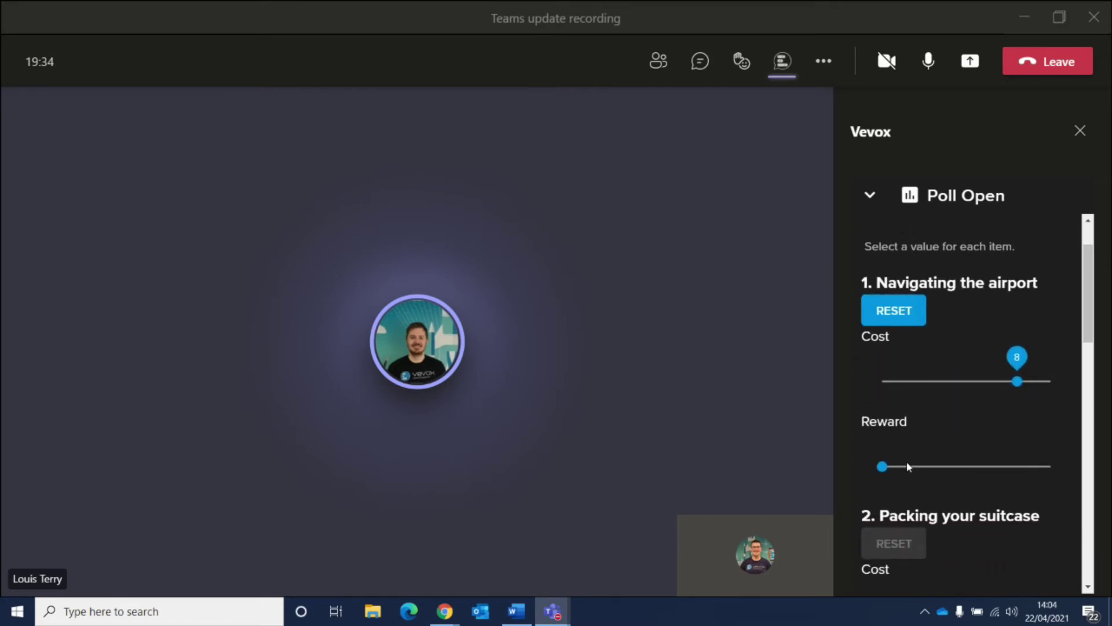
{"action": "left_click_drag", "start_coordinate": [939, 467], "coordinate": [949, 466]}
{"action": "scroll", "coordinate": [975, 417], "scroll_direction": "down", "scroll_amount": 3}
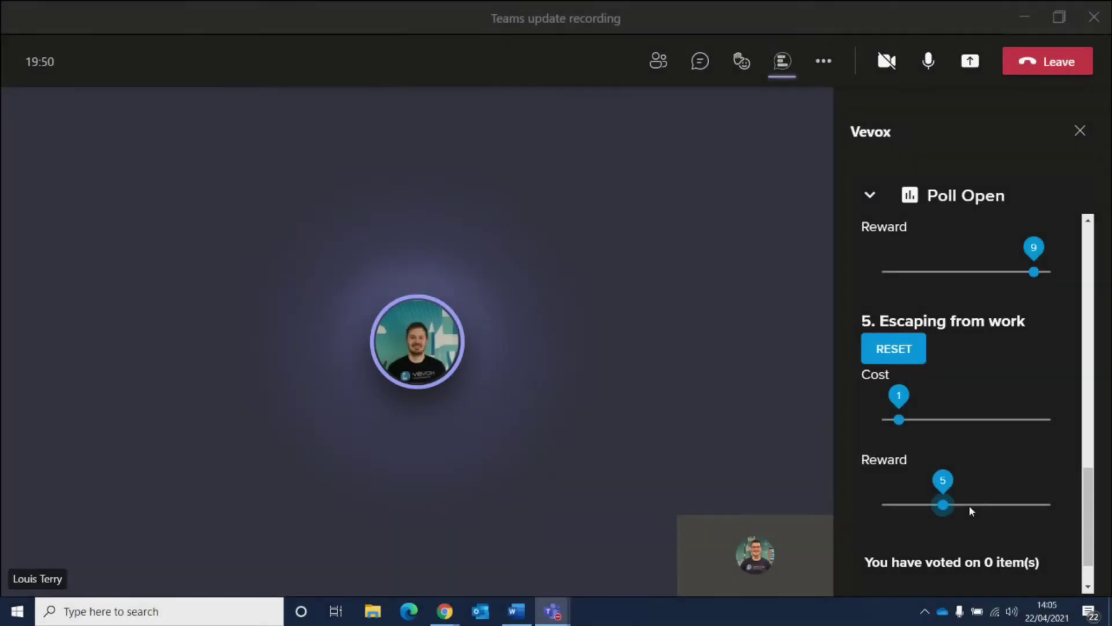
{"action": "scroll", "coordinate": [985, 458], "scroll_direction": "down", "scroll_amount": 1}
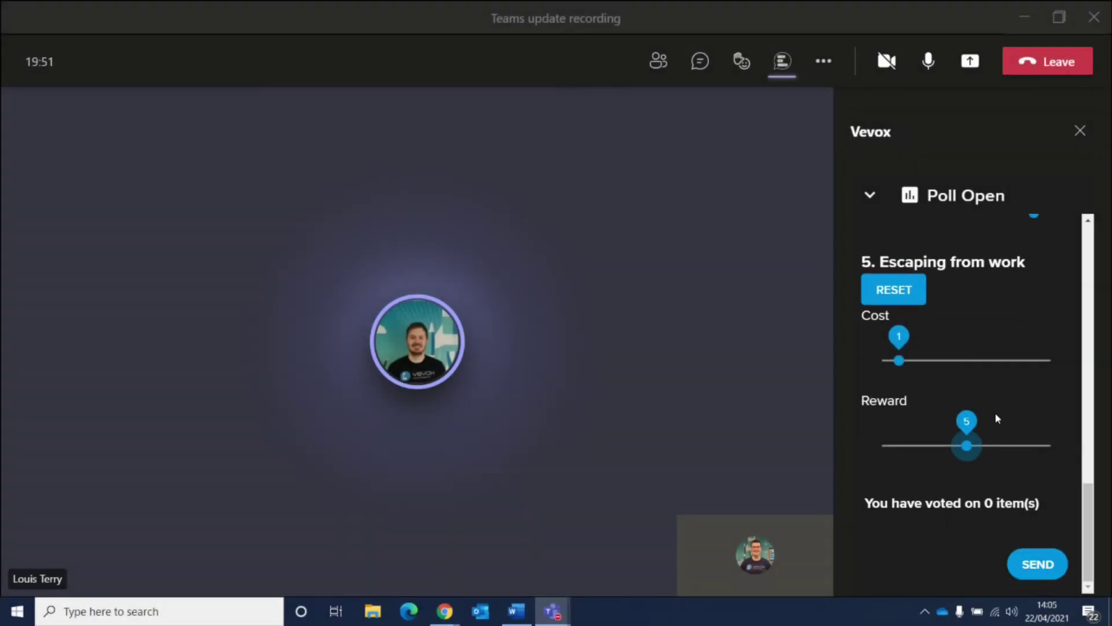
{"action": "left_click", "coordinate": [1027, 571]}
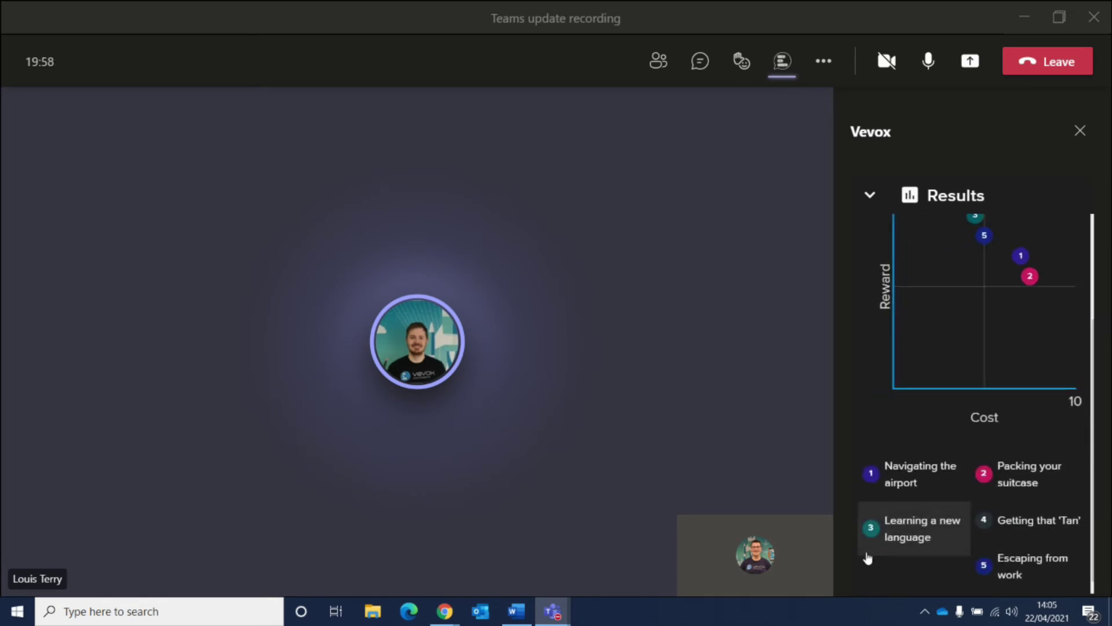
{"action": "scroll", "coordinate": [861, 396], "scroll_direction": "up", "scroll_amount": 3}
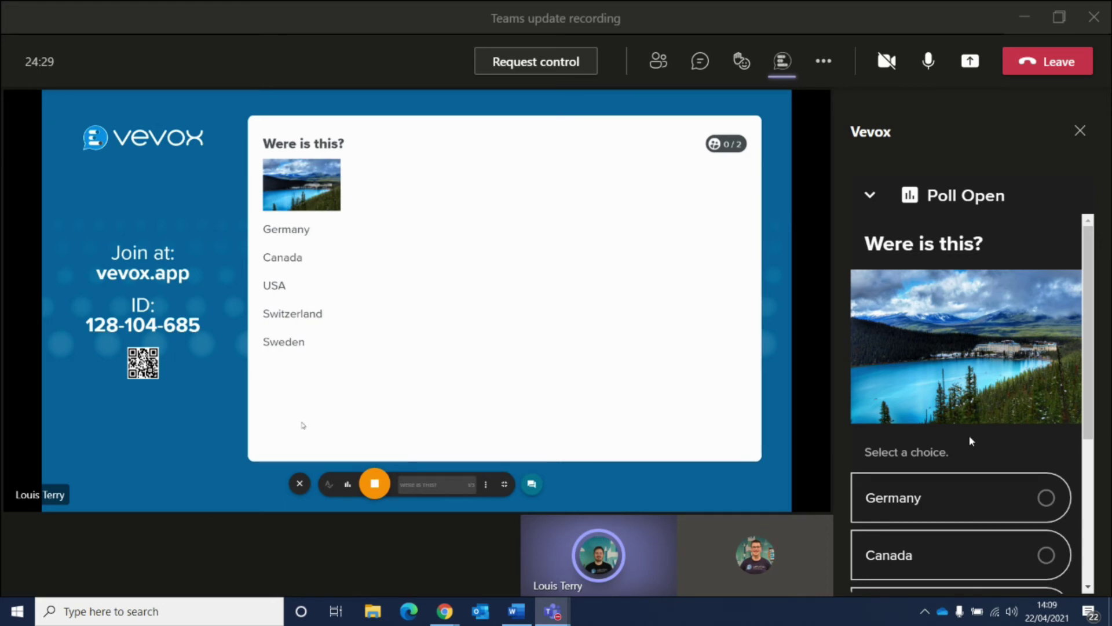
Vote for Germany in the reopened "Were is this?" poll while the presenter shares the question
{"action": "scroll", "coordinate": [969, 439], "scroll_direction": "down", "scroll_amount": 5}
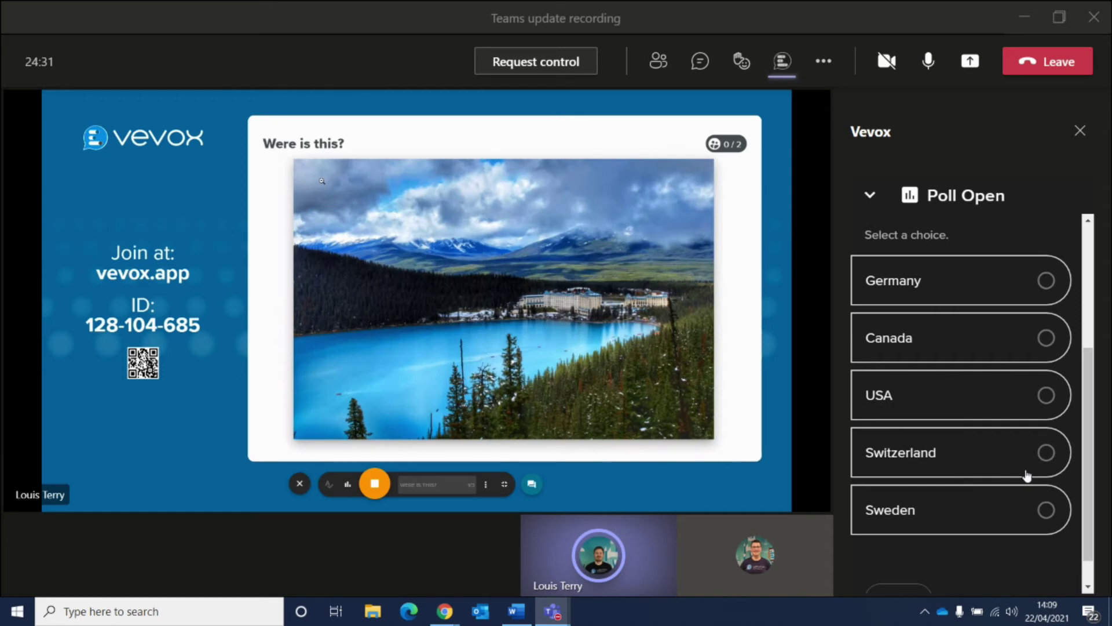
{"action": "left_click", "coordinate": [1046, 281]}
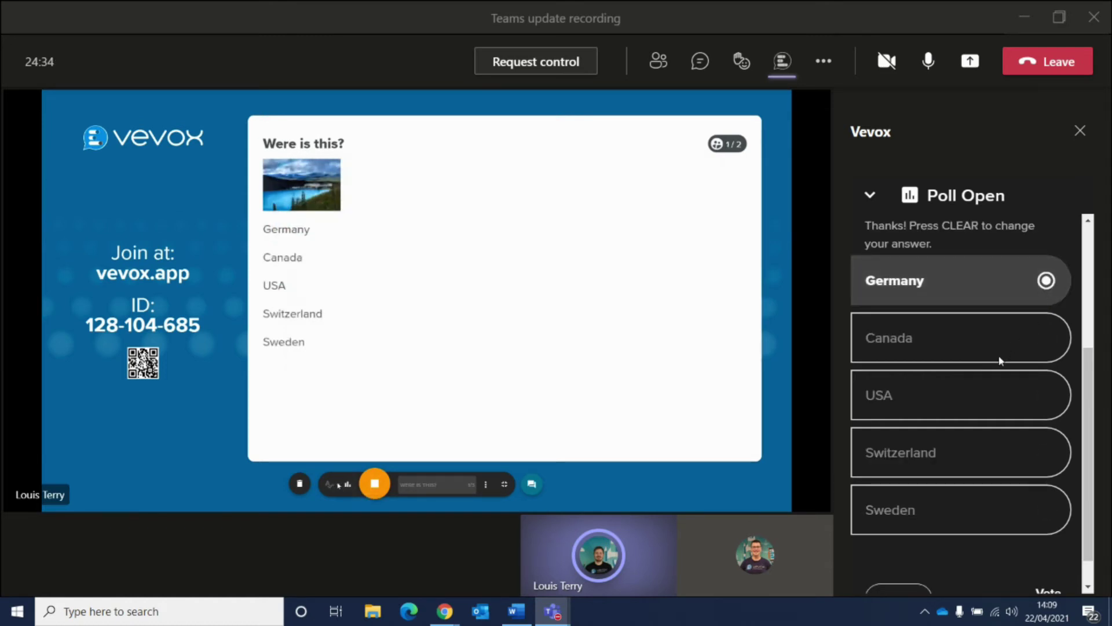
{"action": "scroll", "coordinate": [998, 360], "scroll_direction": "down", "scroll_amount": 1}
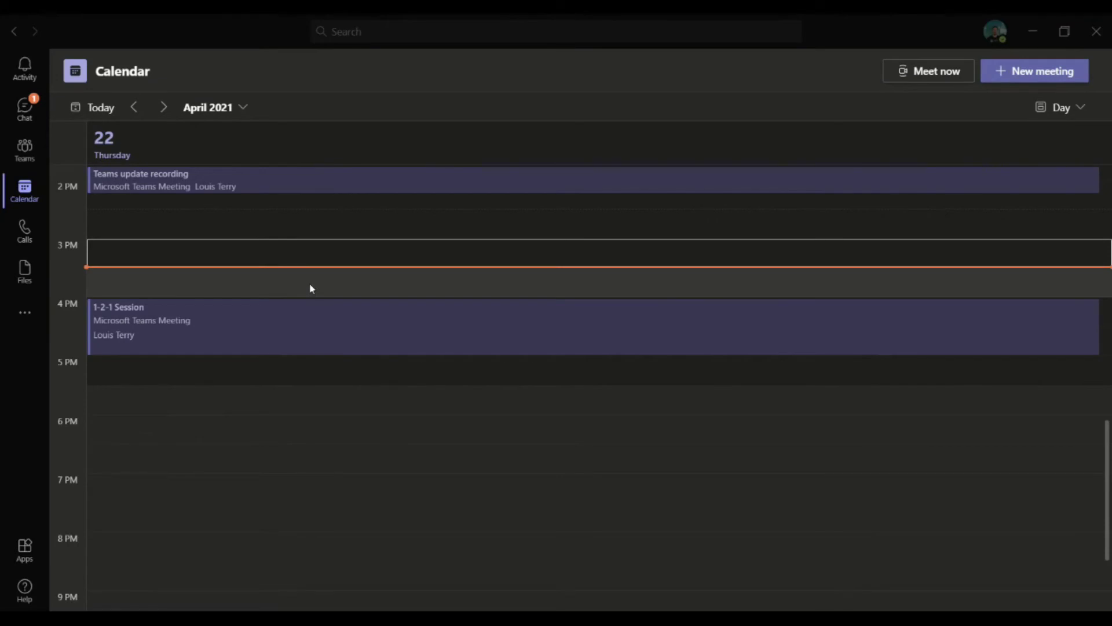
Schedule a meeting titled "Test" for Apr 22, 2021, 3:30 PM to 4:00 PM, add the colleague as required attendee, and send the invitation
{"action": "left_click", "coordinate": [311, 287]}
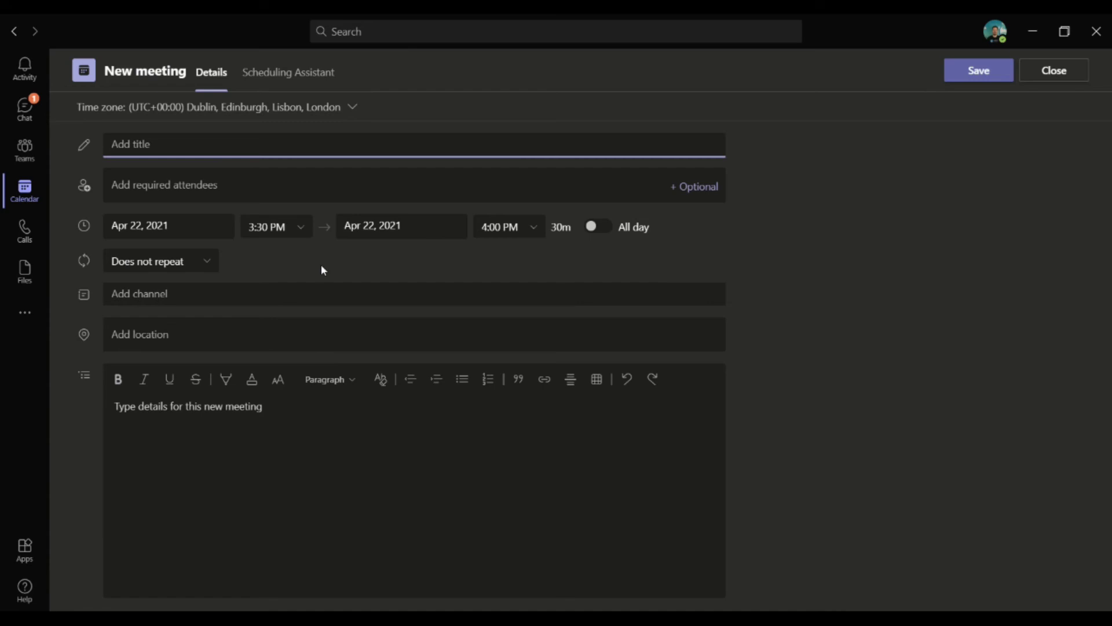
{"action": "type", "text": "Test"}
{"action": "left_click", "coordinate": [316, 186]}
{"action": "type", "text": "Lewis"}
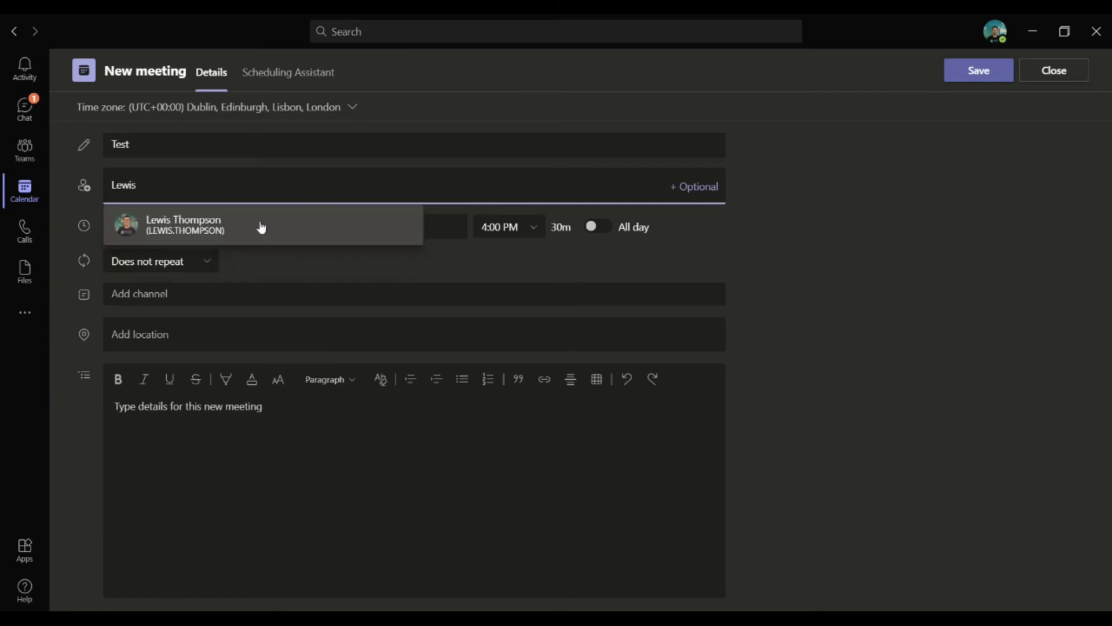
{"action": "left_click", "coordinate": [207, 238]}
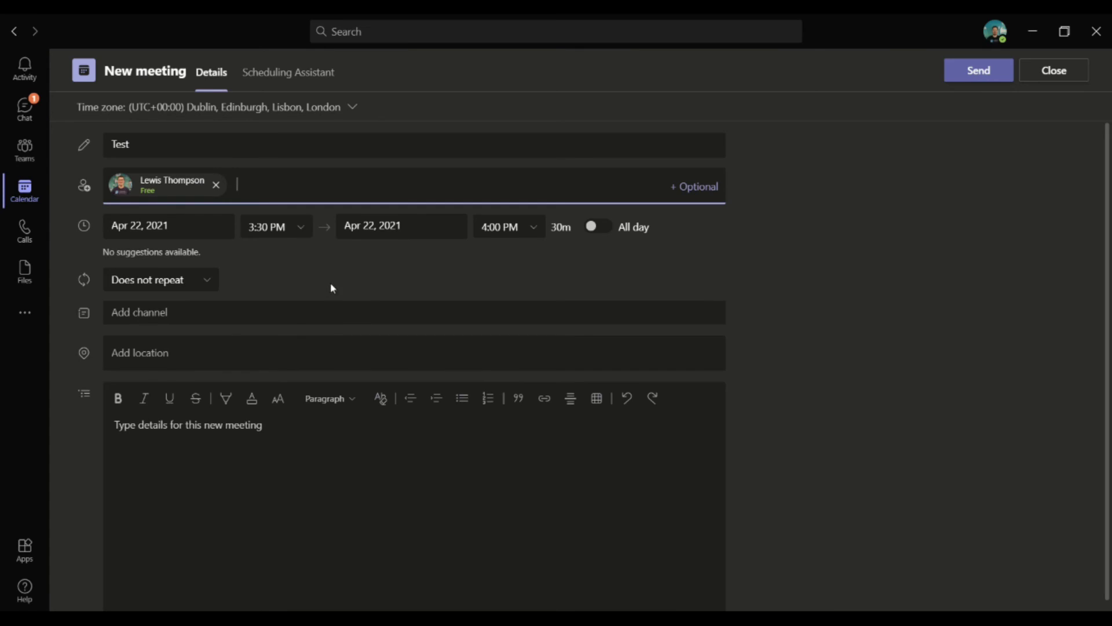
{"action": "left_click", "coordinate": [991, 82]}
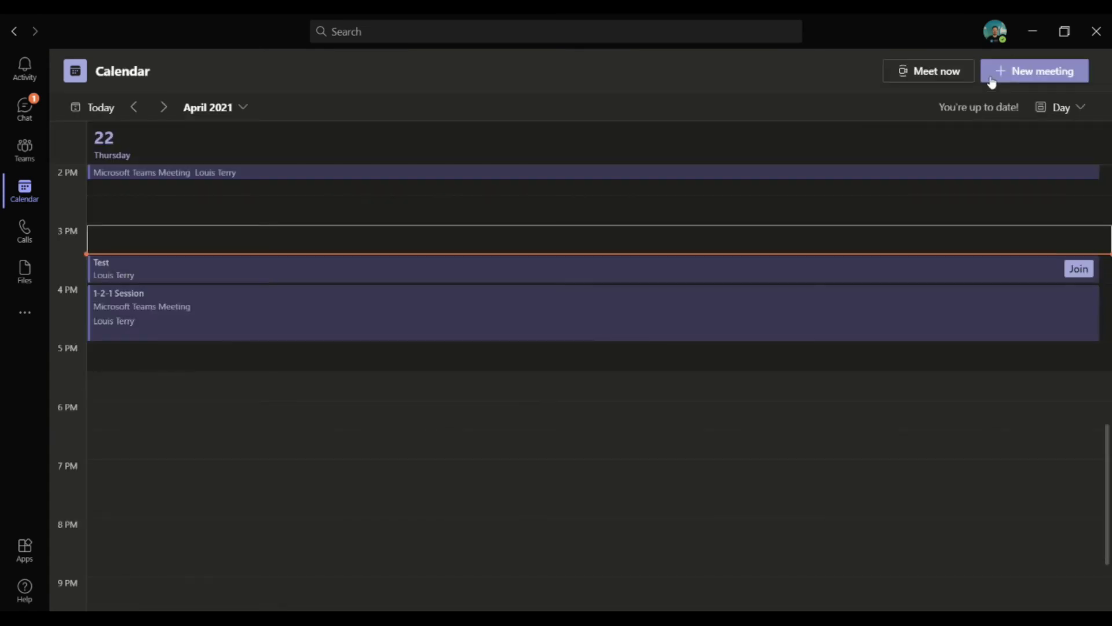
Open the 3:30 PM "Test" meeting for editing and add the Vevox app to it as a tab
{"action": "right_click", "coordinate": [819, 266]}
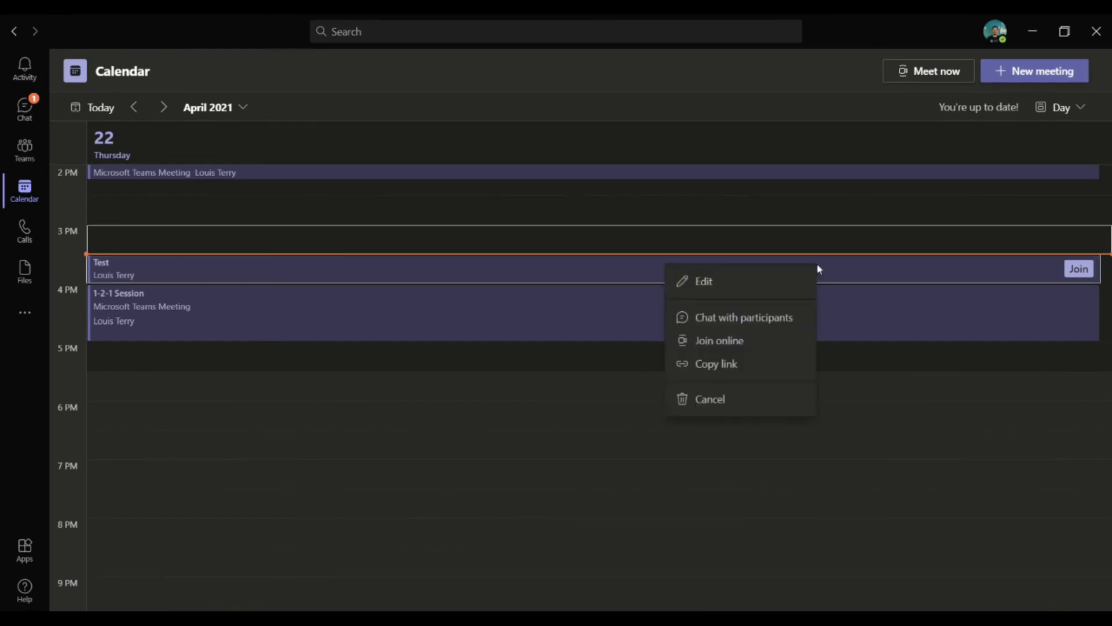
{"action": "left_click", "coordinate": [732, 283]}
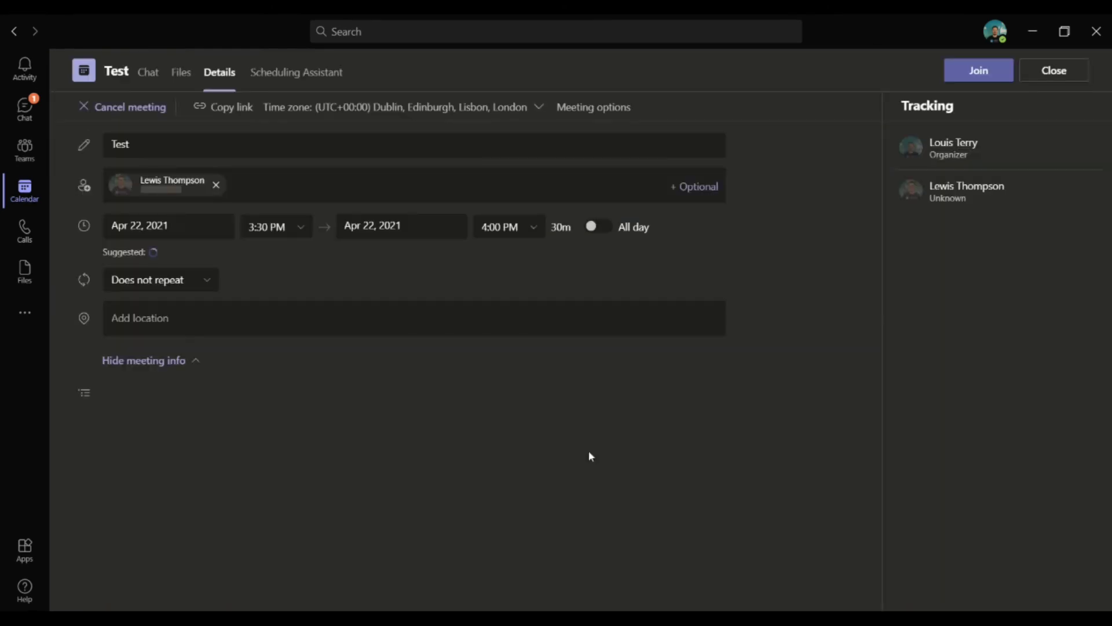
{"action": "left_click", "coordinate": [519, 76]}
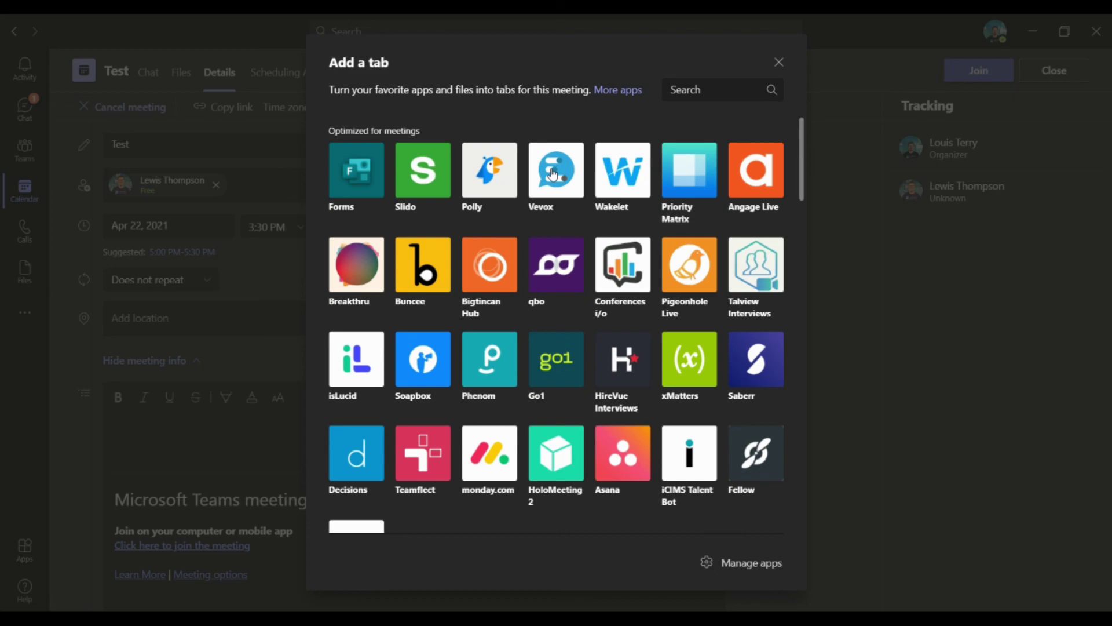
{"action": "left_click", "coordinate": [553, 173]}
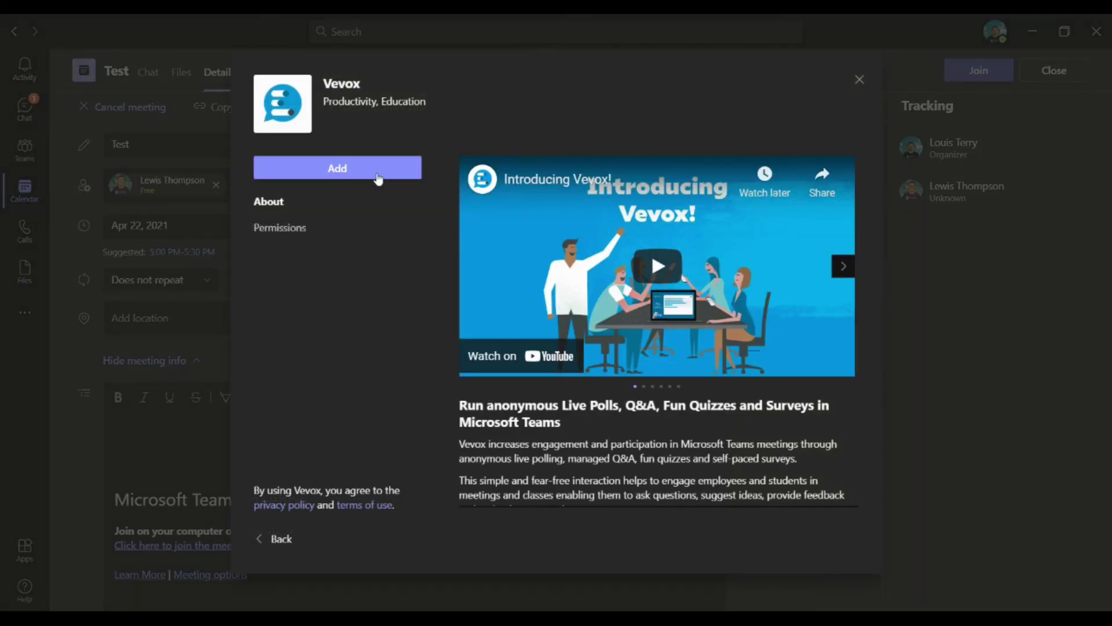
{"action": "left_click", "coordinate": [378, 179]}
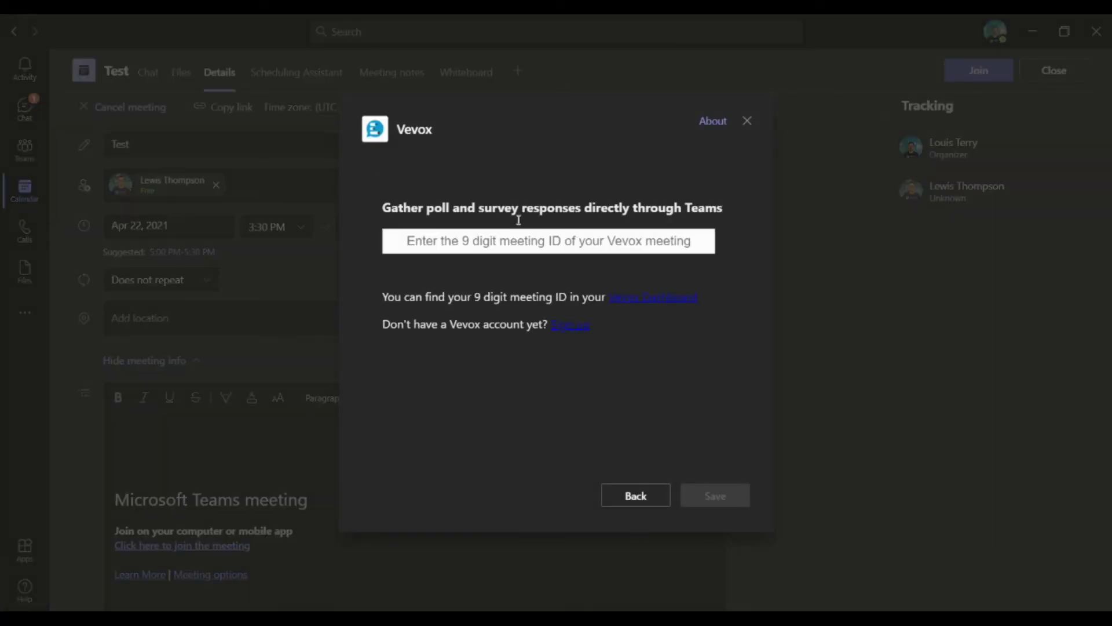
Link the tab to the Vevox session by entering its nine-digit meeting ID, and save the tab setup
{"action": "left_click", "coordinate": [536, 244]}
{"action": "type", "text": "128-104-685"}
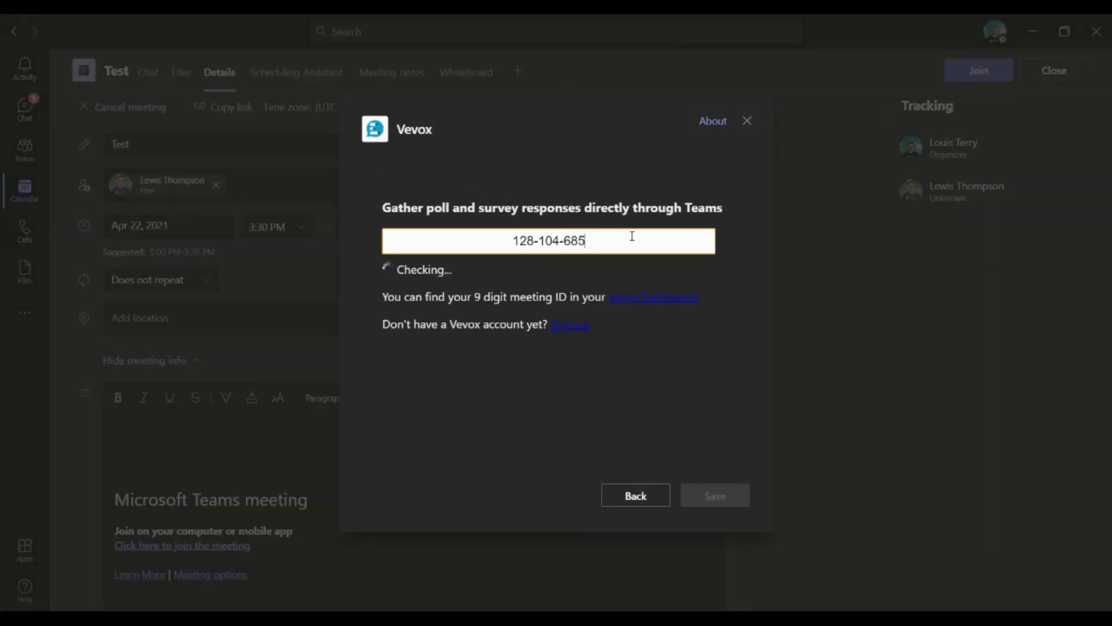
{"action": "left_click", "coordinate": [700, 503]}
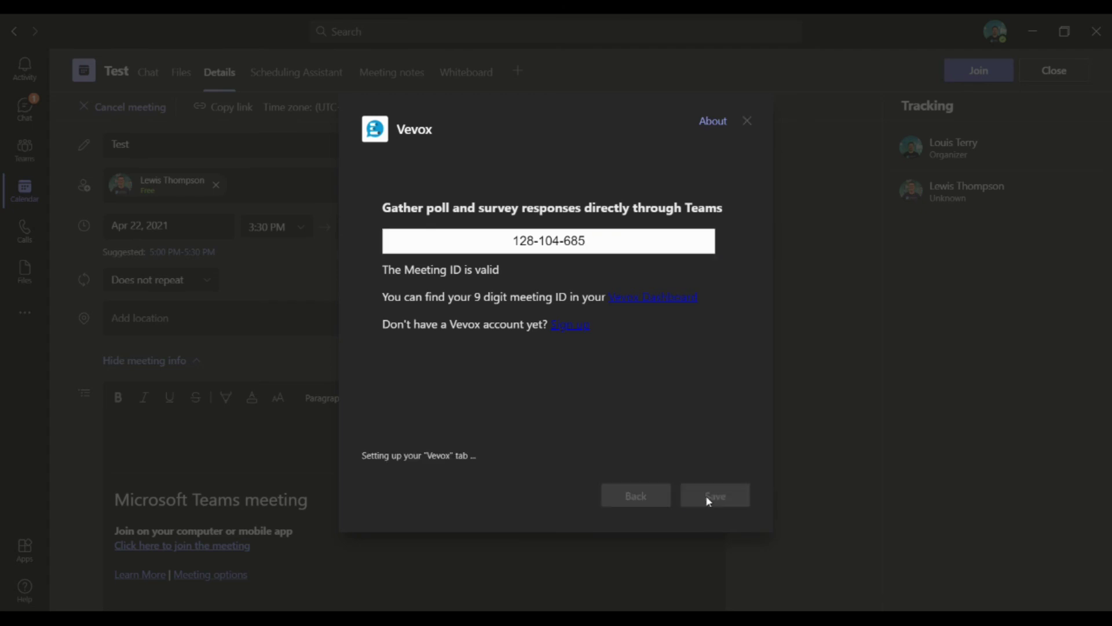
Check the Q&A in the meeting's Vevox tab, rate the overall session five stars in the survey, and return to the session's home page
{"action": "left_click", "coordinate": [520, 72]}
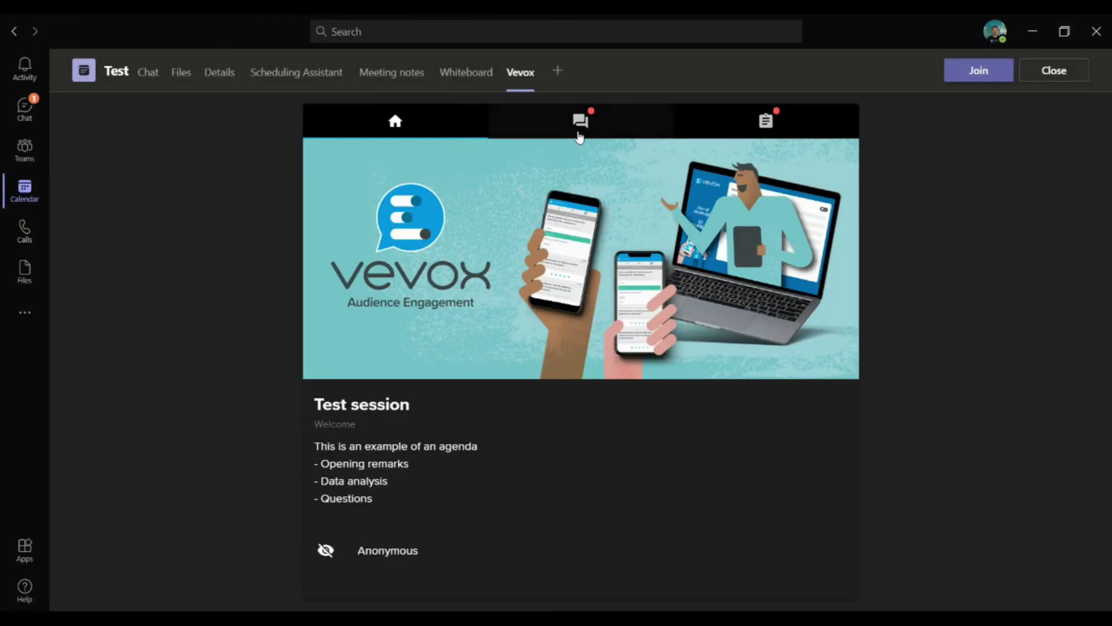
{"action": "left_click", "coordinate": [581, 130]}
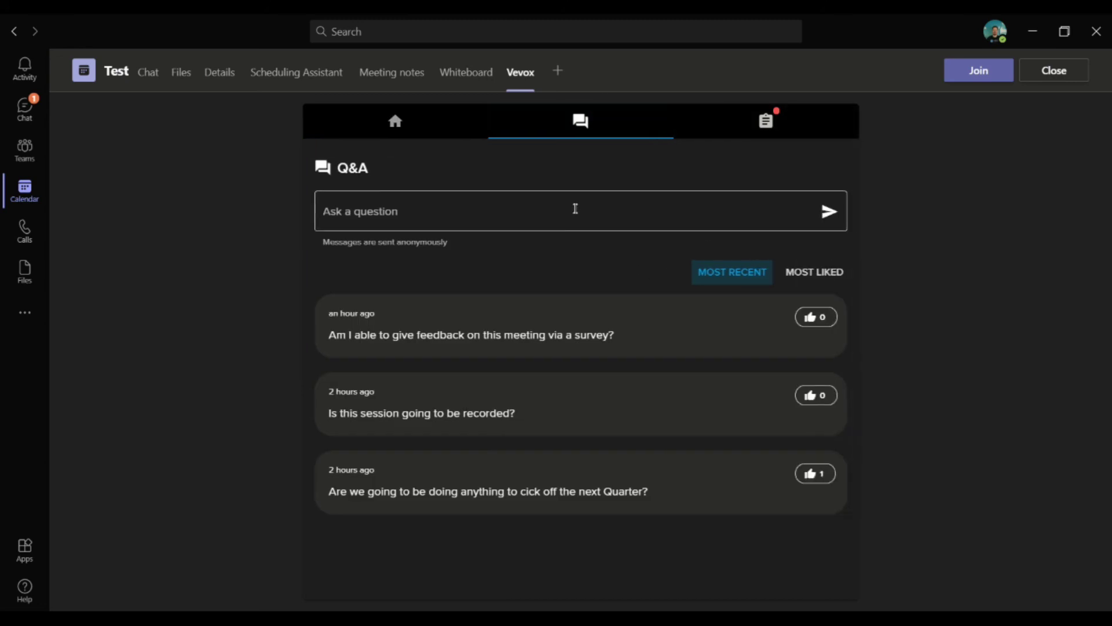
{"action": "left_click", "coordinate": [759, 121]}
{"action": "left_click", "coordinate": [472, 348]}
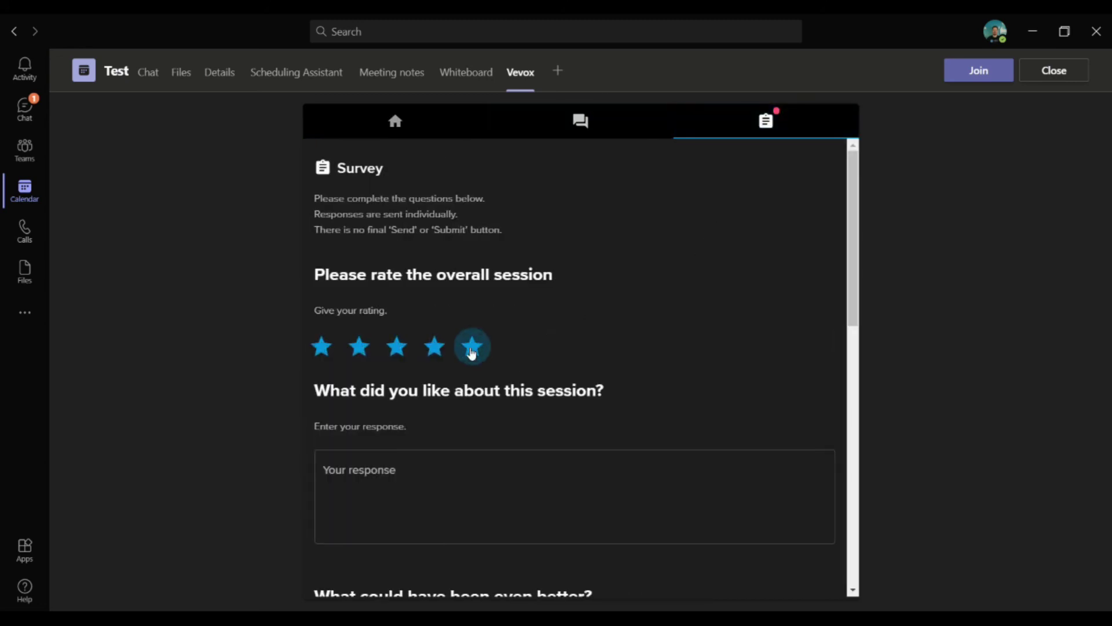
{"action": "left_click", "coordinate": [394, 123]}
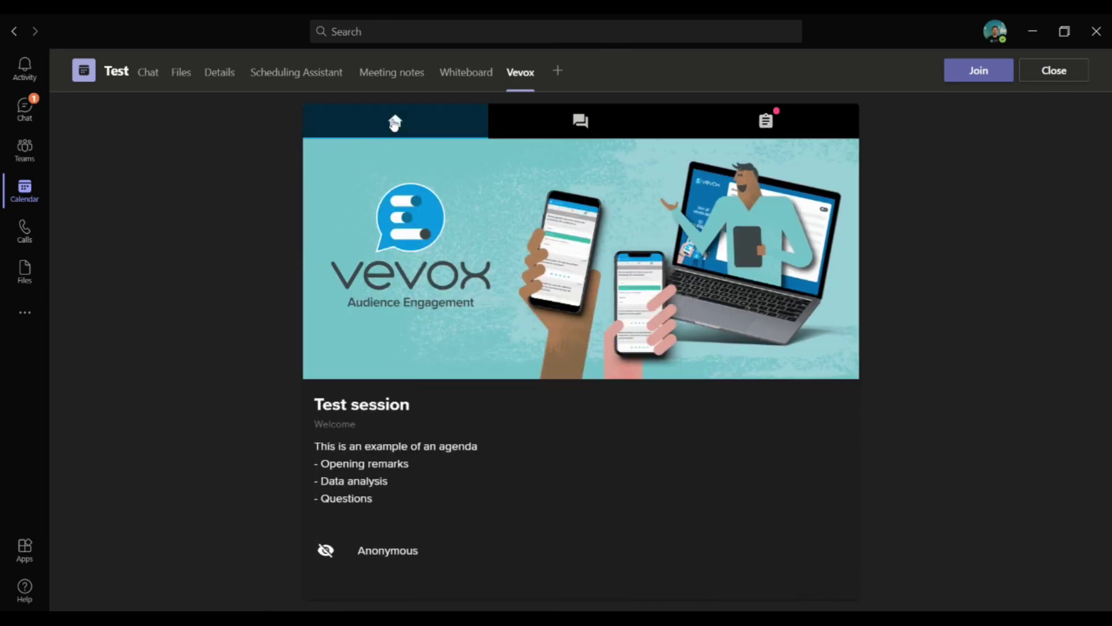